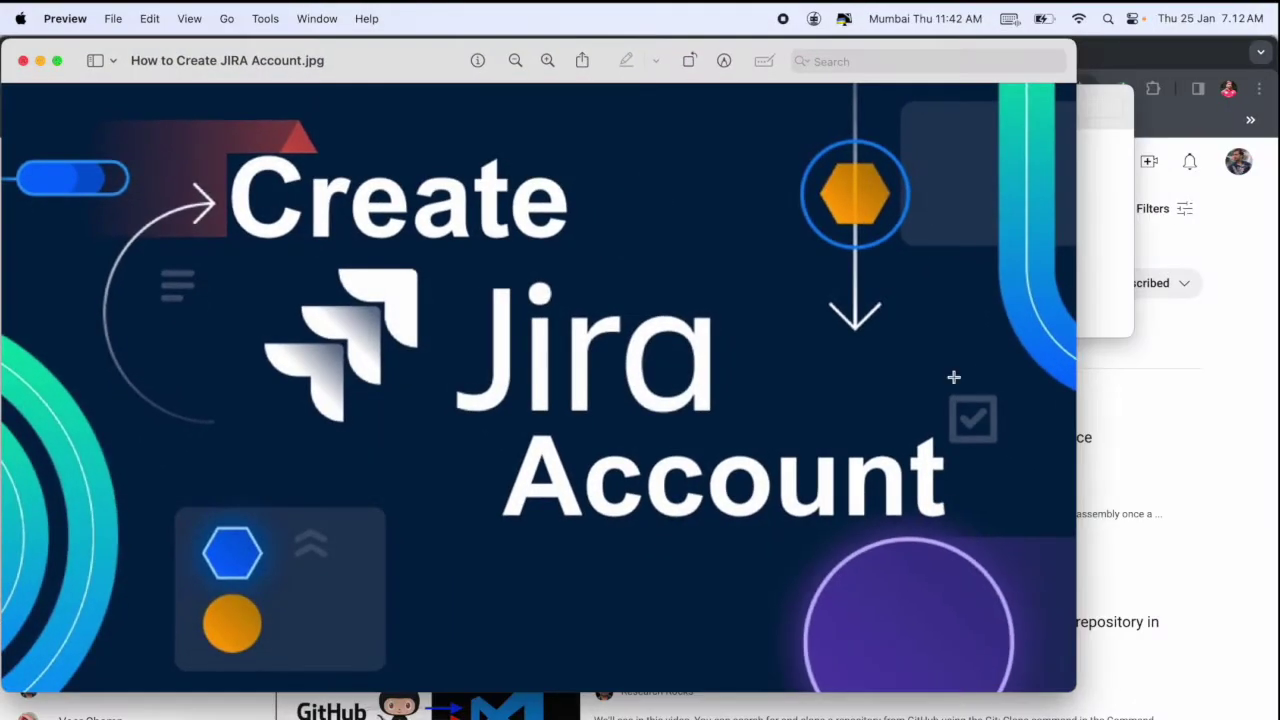
- Bring Chrome forward and open the Research Rocks channel from the YouTube results
{"action": "left_click", "coordinate": [1241, 377]}
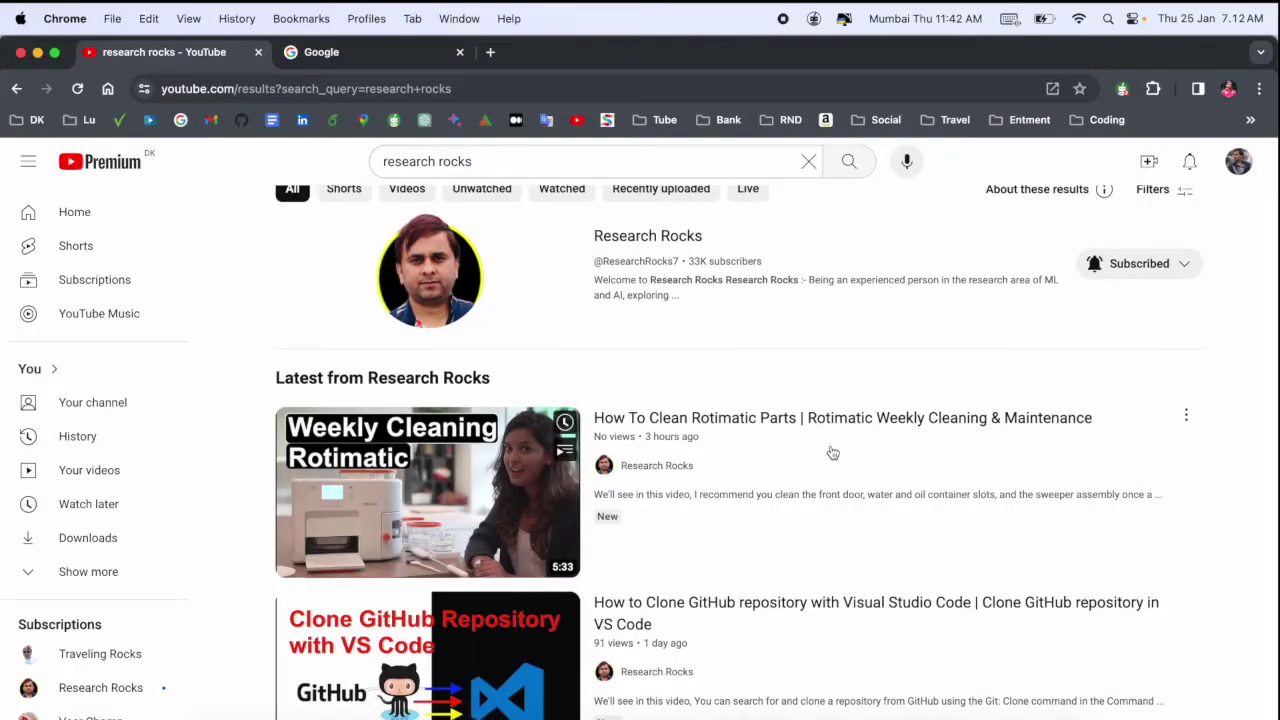
{"action": "scroll", "coordinate": [711, 354], "scroll_direction": "up", "scroll_amount": 1}
{"action": "left_click", "coordinate": [661, 266]}
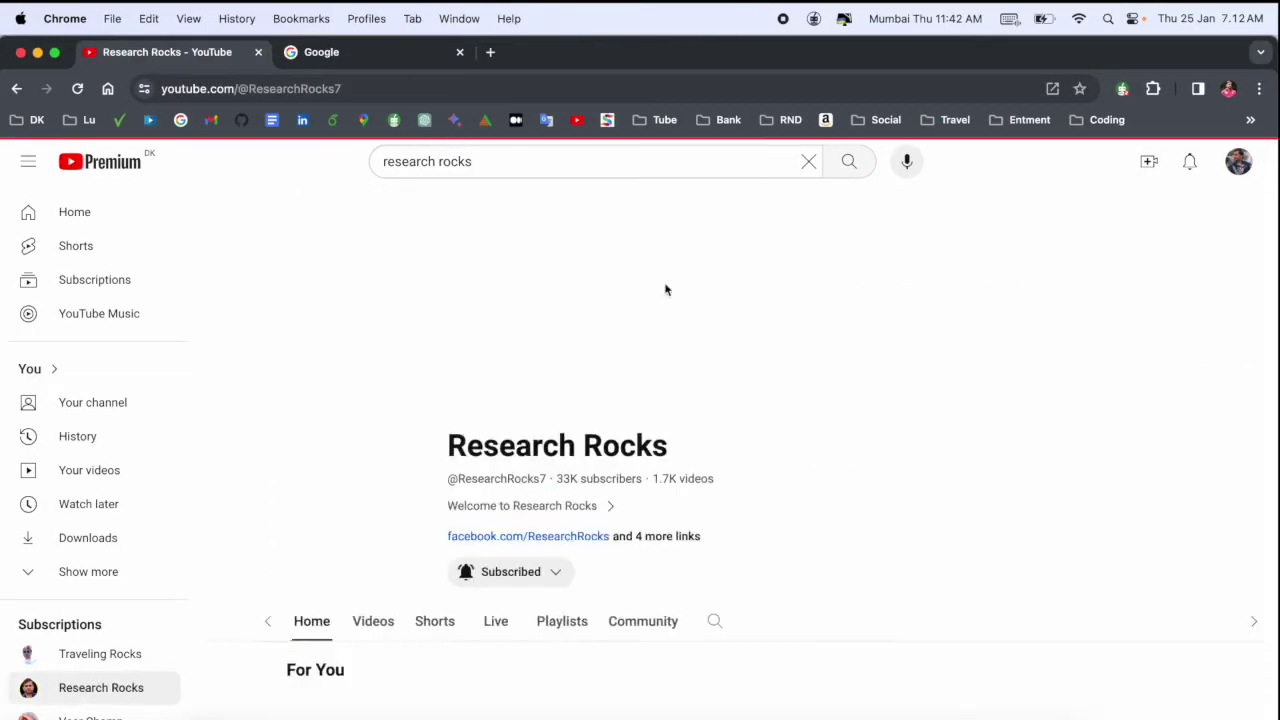
- Search Google for 'jira' and open the official Atlassian Jira product page
{"action": "left_click", "coordinate": [337, 54]}
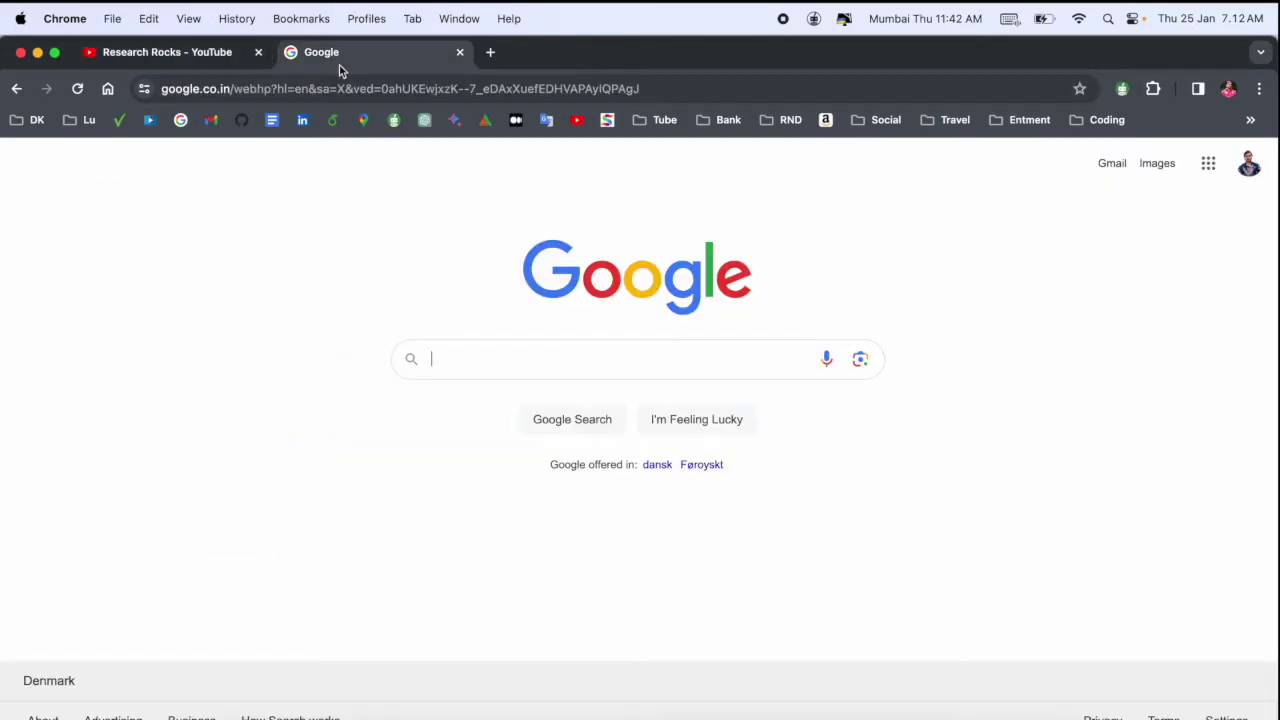
{"action": "type", "text": "jira"}
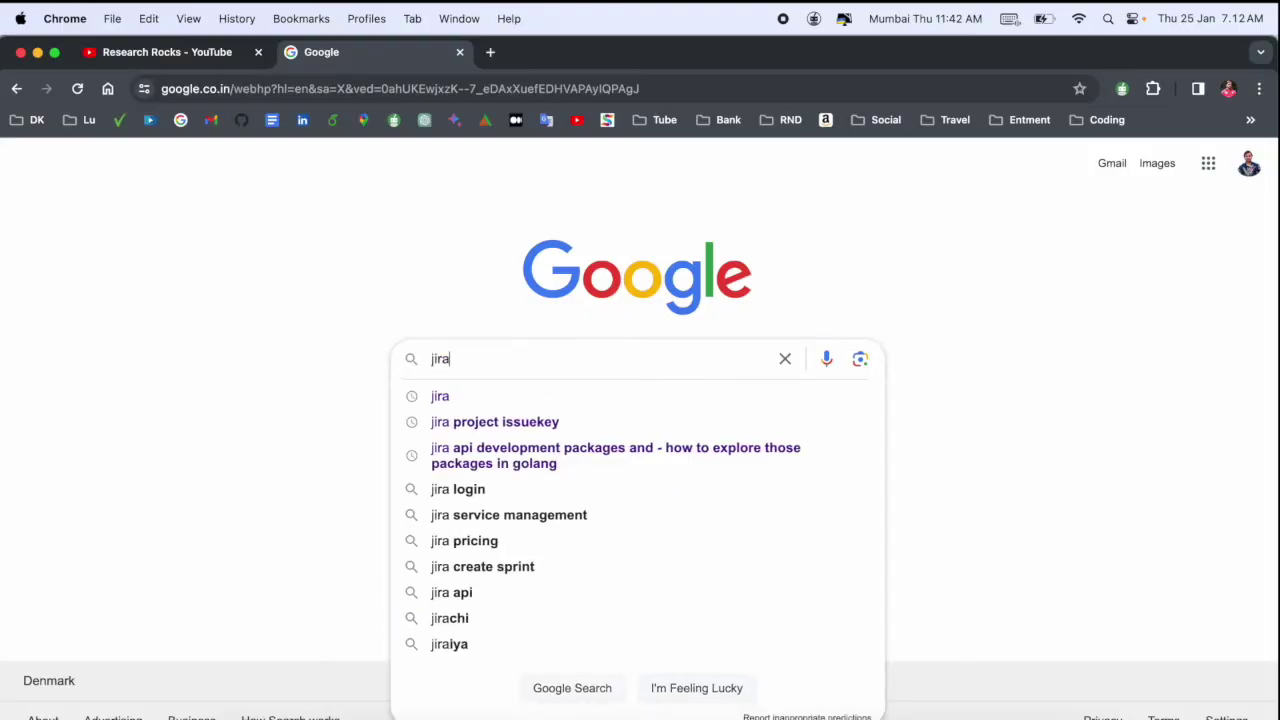
{"action": "key", "text": "Return"}
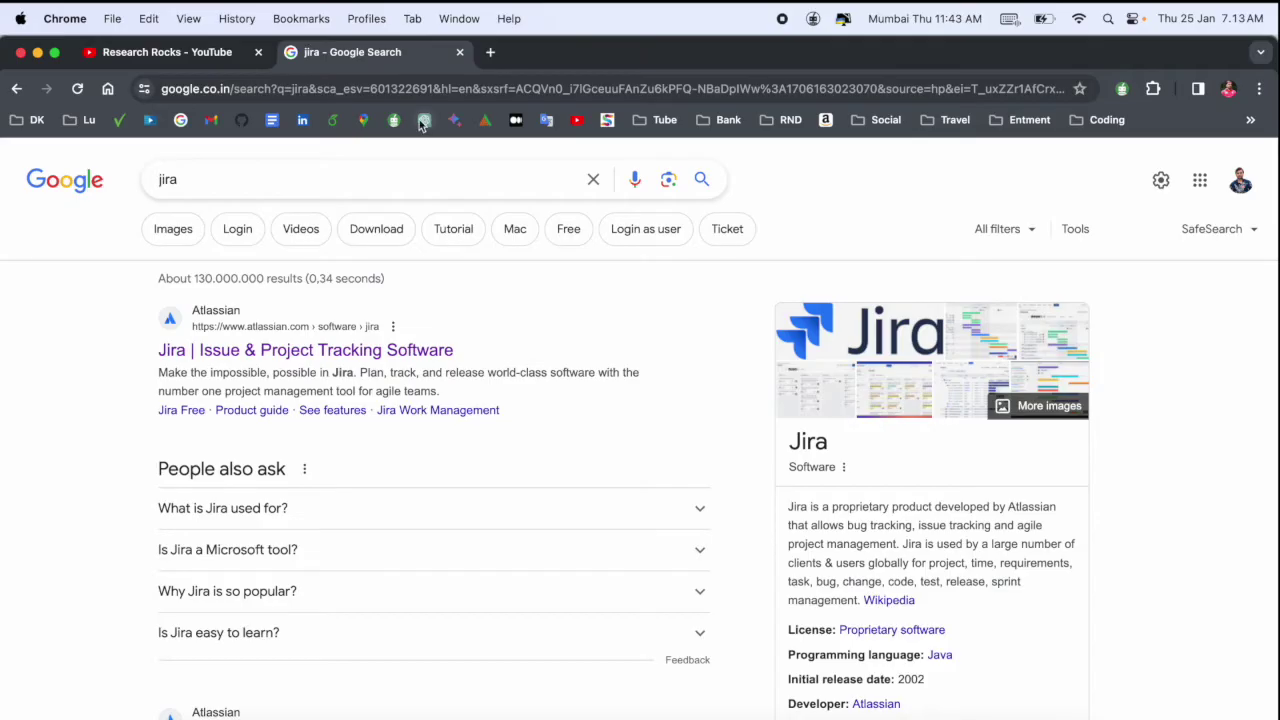
{"action": "left_click", "coordinate": [281, 350]}
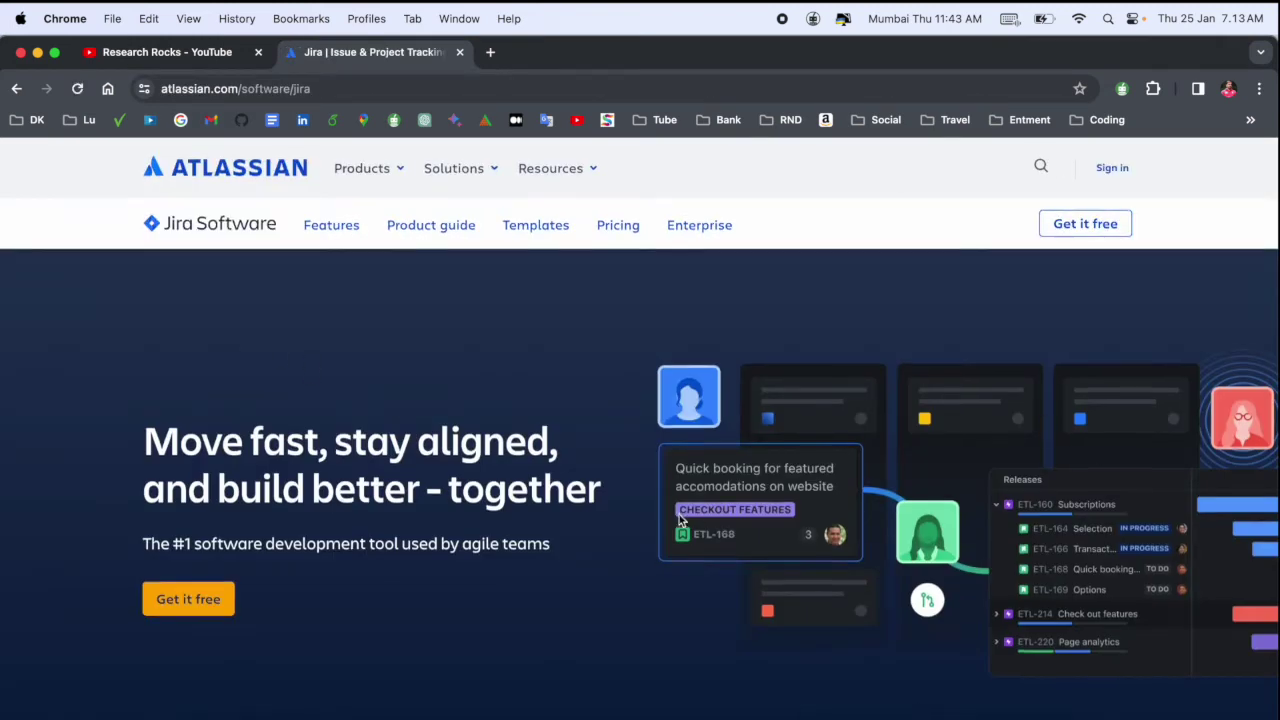
- Browse the Jira Software features page, then choose 'Get it free'
{"action": "scroll", "coordinate": [690, 505], "scroll_direction": "down", "scroll_amount": 10}
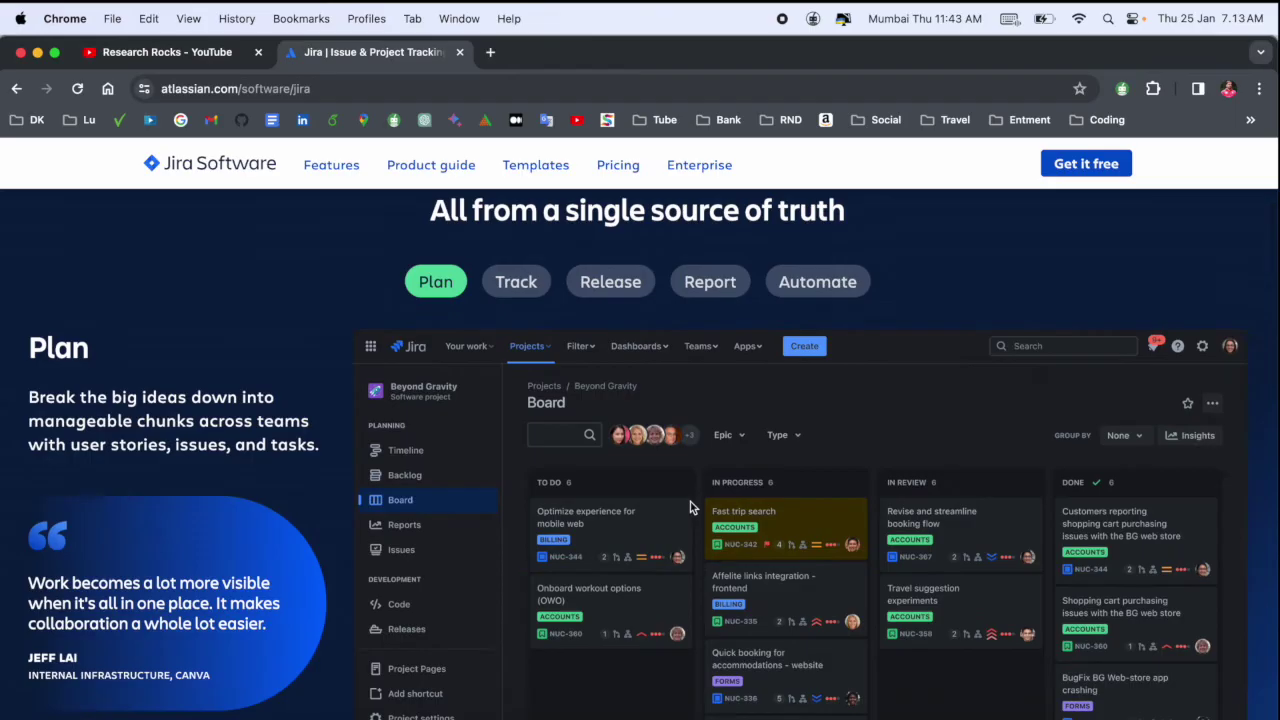
{"action": "scroll", "coordinate": [690, 503], "scroll_direction": "up", "scroll_amount": 10}
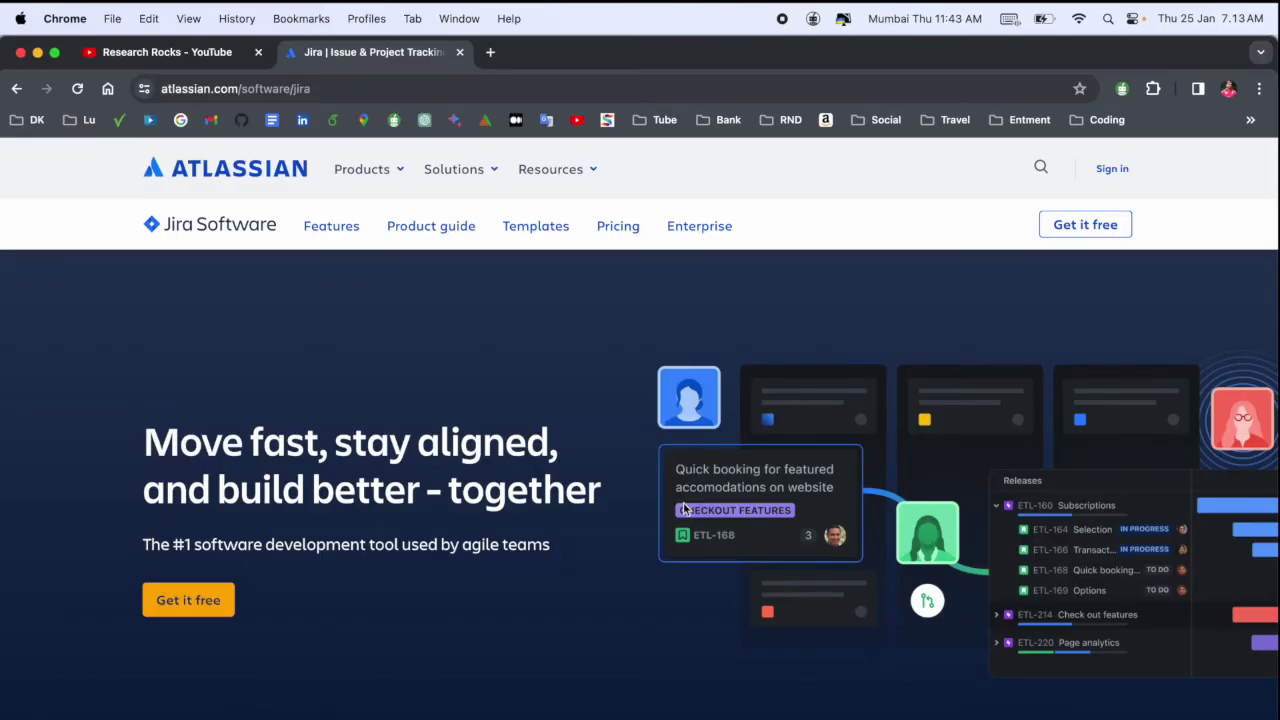
{"action": "scroll", "coordinate": [688, 505], "scroll_direction": "down", "scroll_amount": 5}
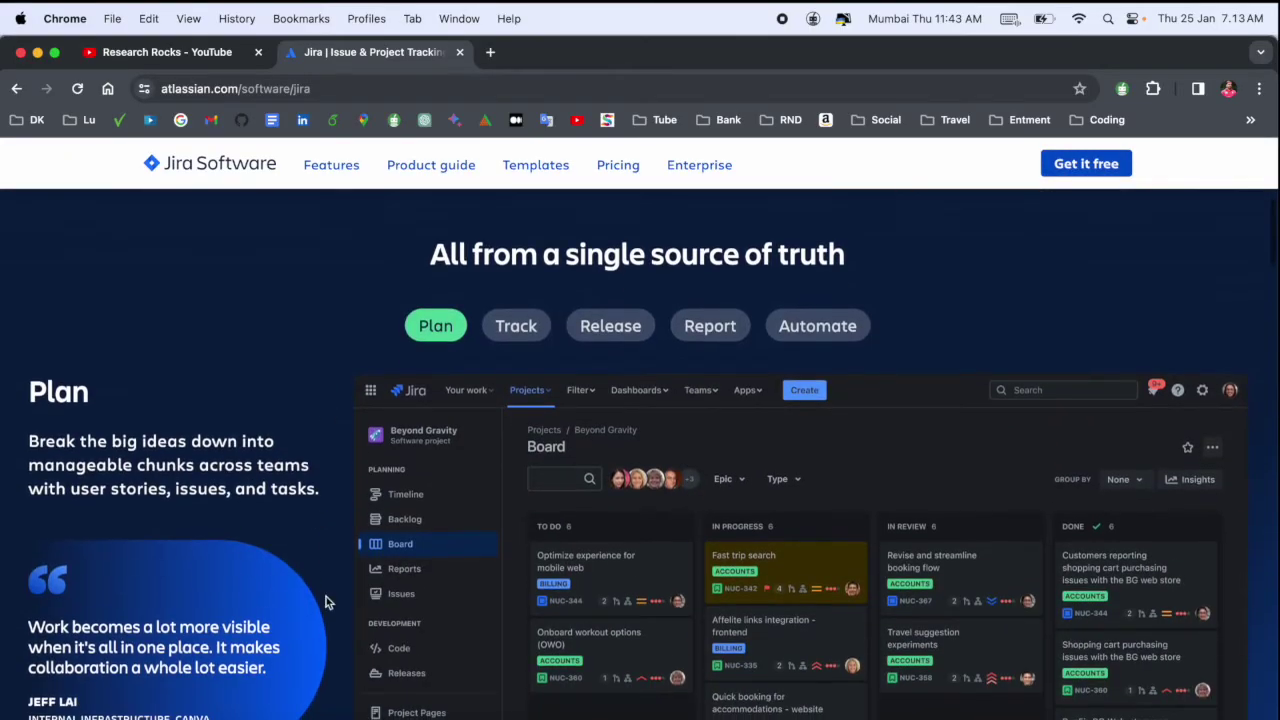
{"action": "scroll", "coordinate": [693, 464], "scroll_direction": "down", "scroll_amount": 3}
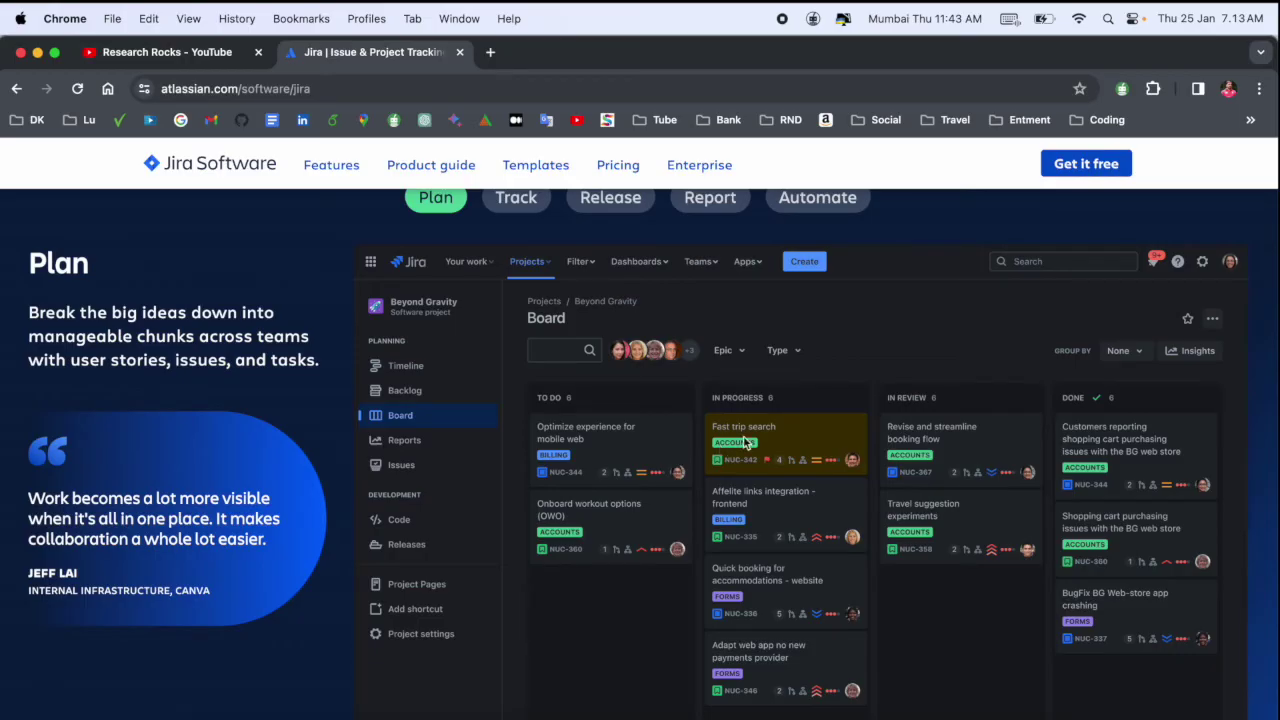
{"action": "scroll", "coordinate": [721, 447], "scroll_direction": "up", "scroll_amount": 10}
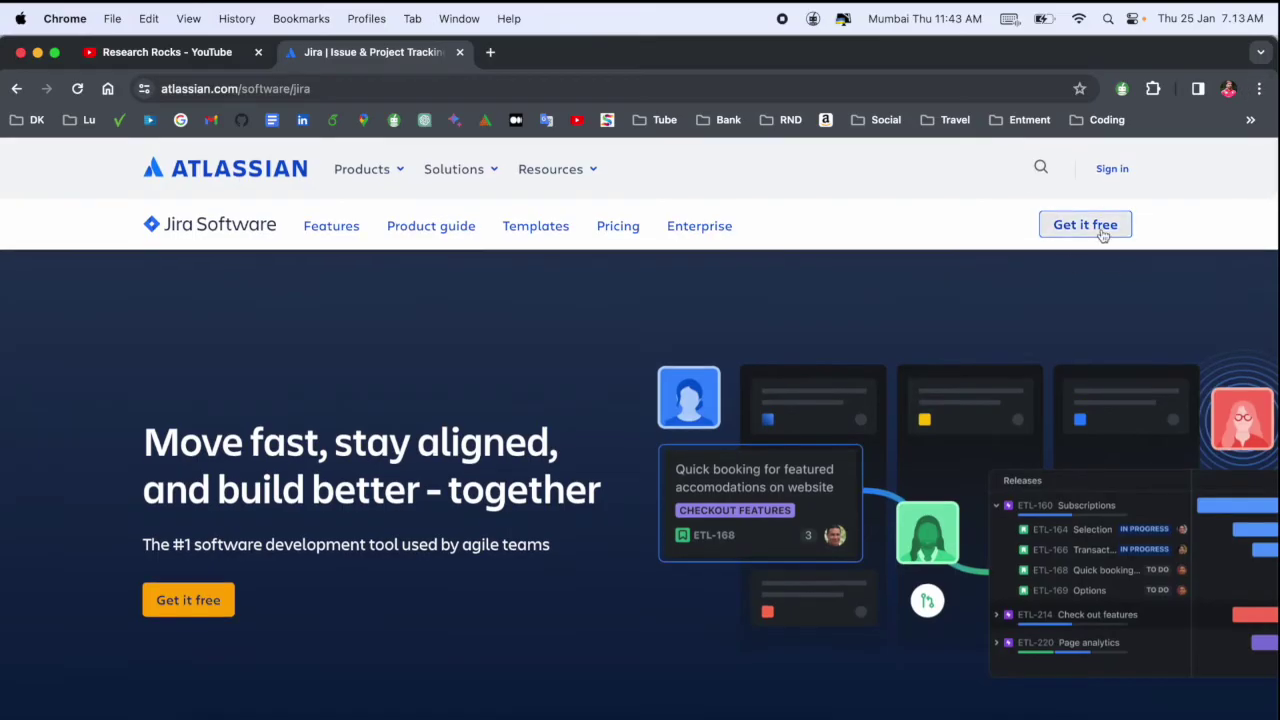
{"action": "left_click", "coordinate": [1101, 236]}
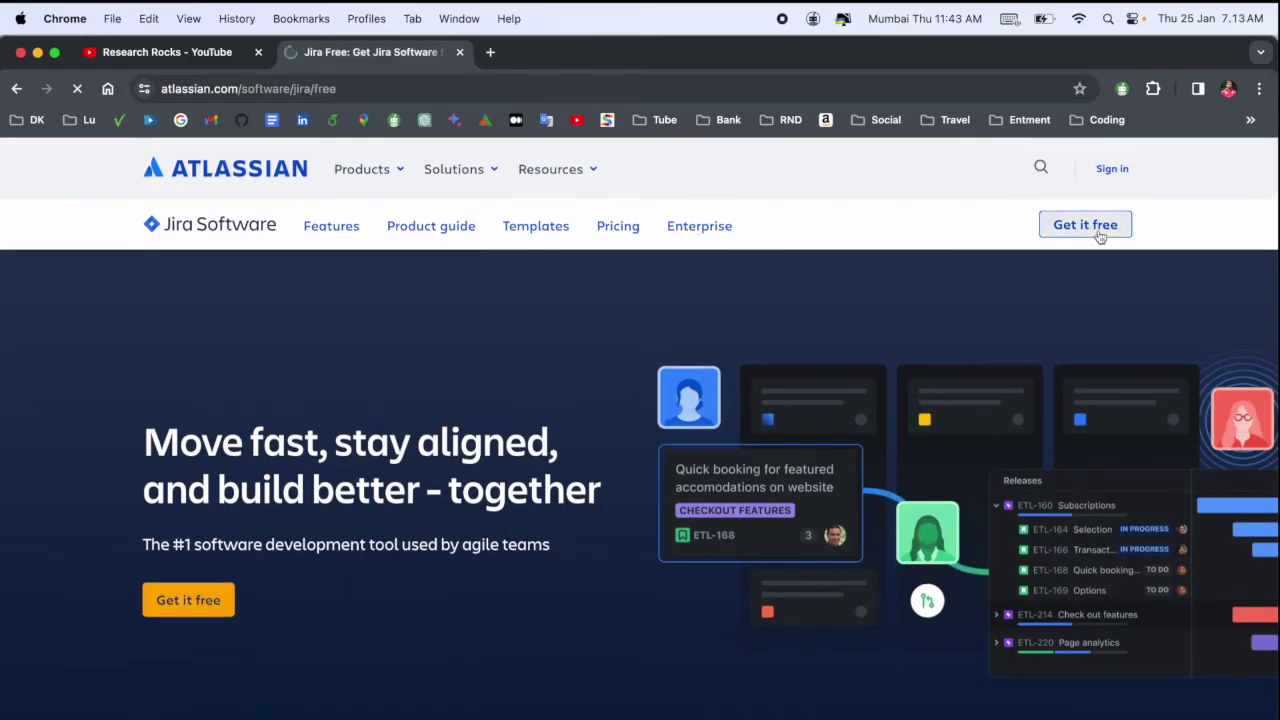
- Add Jira Service Management as a second free product and continue to sign-up
{"action": "scroll", "coordinate": [875, 333], "scroll_direction": "down", "scroll_amount": 3}
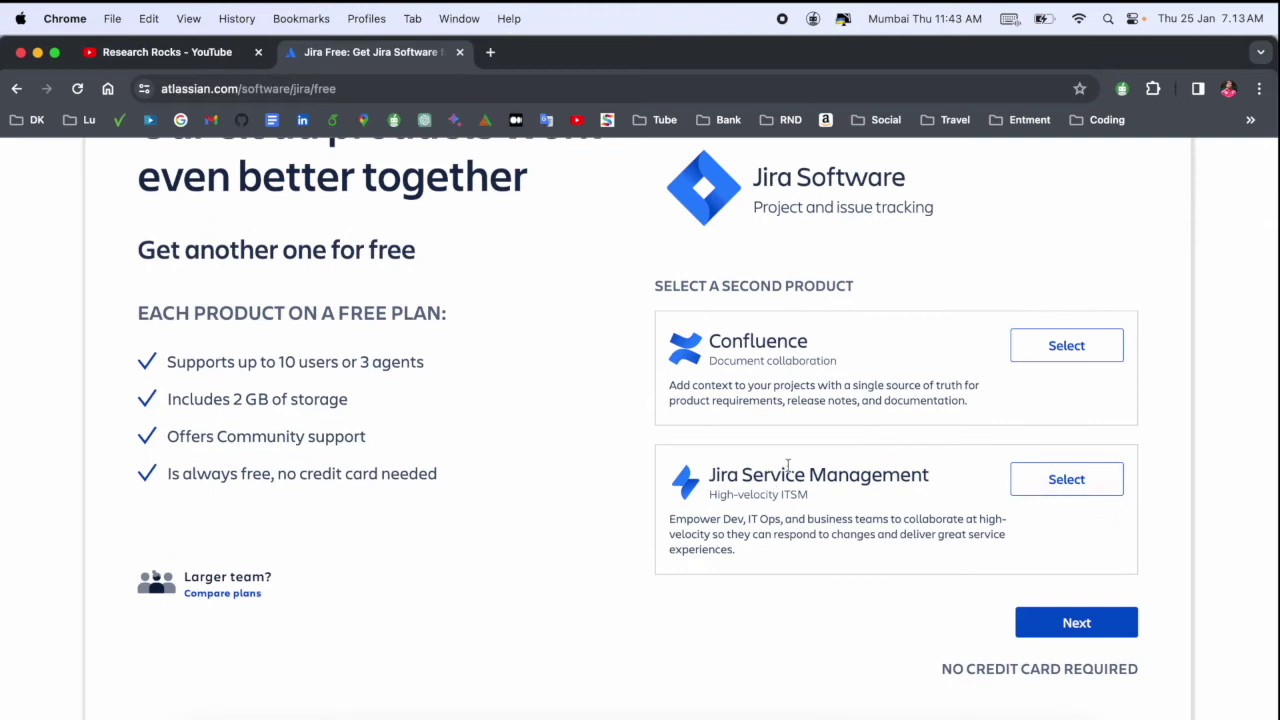
{"action": "left_click", "coordinate": [1086, 488]}
{"action": "left_click", "coordinate": [1087, 490]}
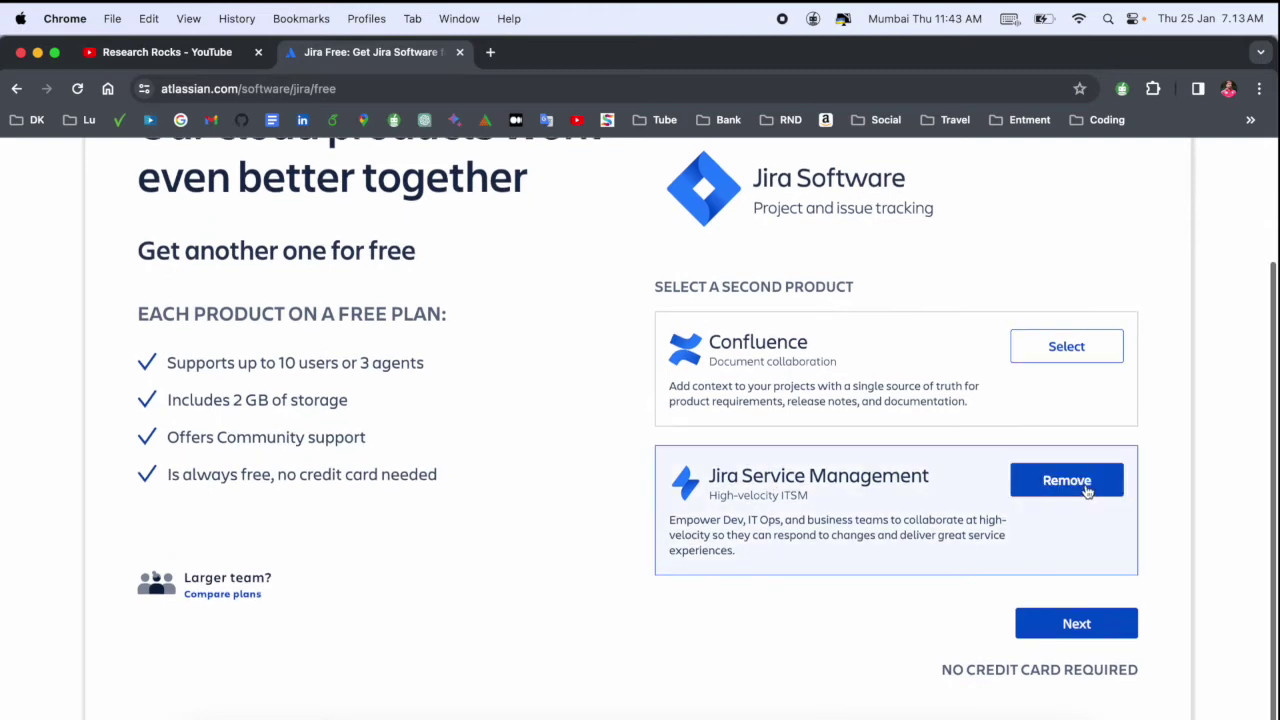
{"action": "left_click", "coordinate": [1088, 624]}
- Sign up with a Google account, opting in to promotional emails, and accept the terms
{"action": "left_click", "coordinate": [759, 483]}
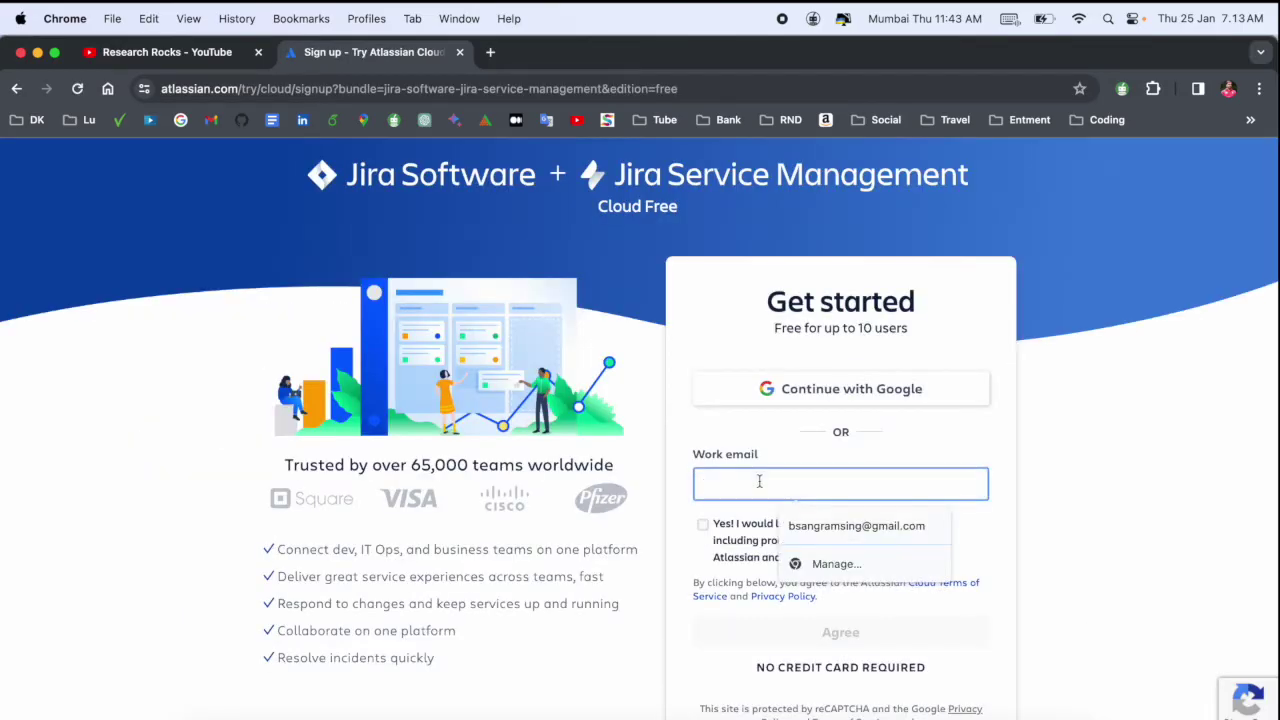
{"action": "left_click", "coordinate": [878, 390]}
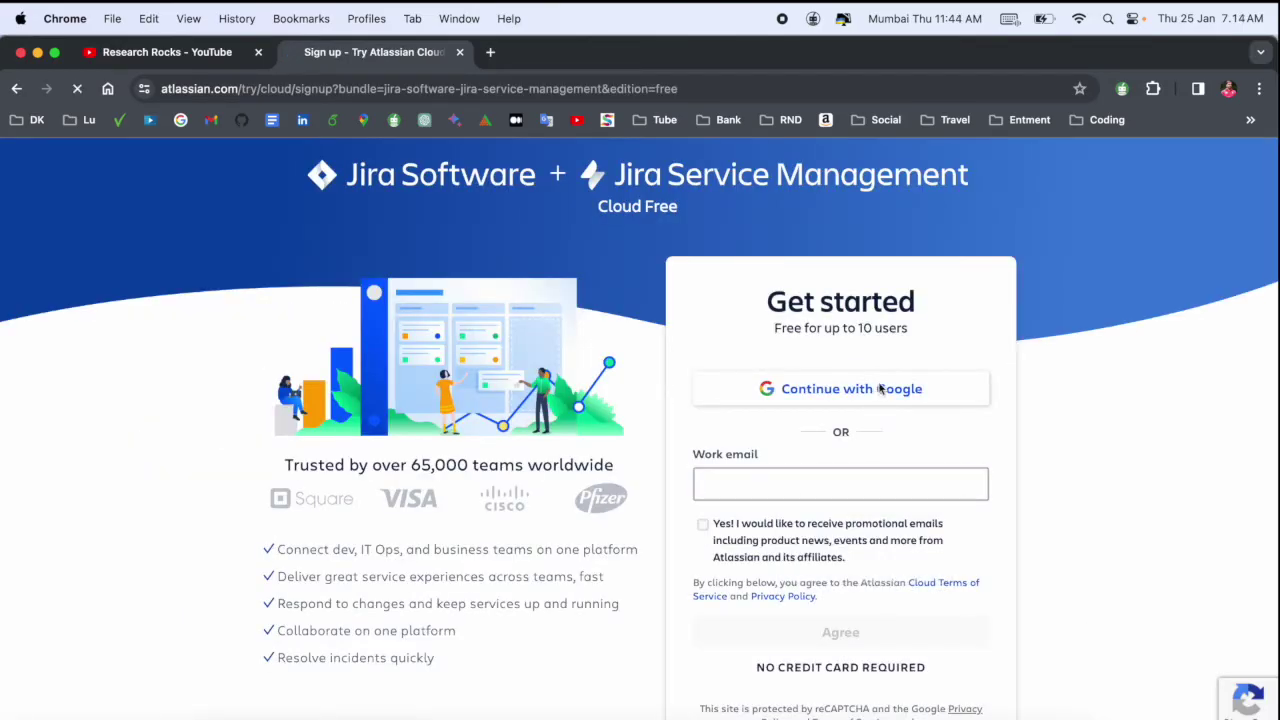
{"action": "left_click", "coordinate": [537, 409]}
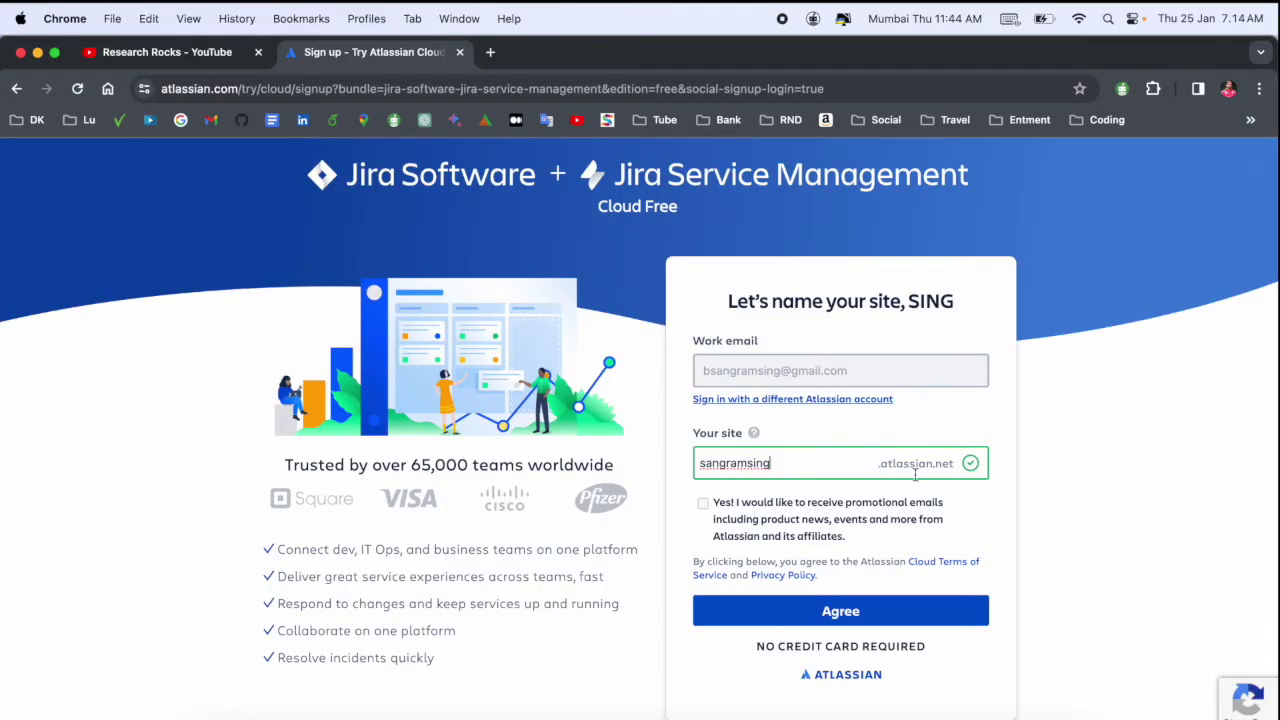
{"action": "left_click", "coordinate": [703, 503]}
{"action": "left_click", "coordinate": [870, 624]}
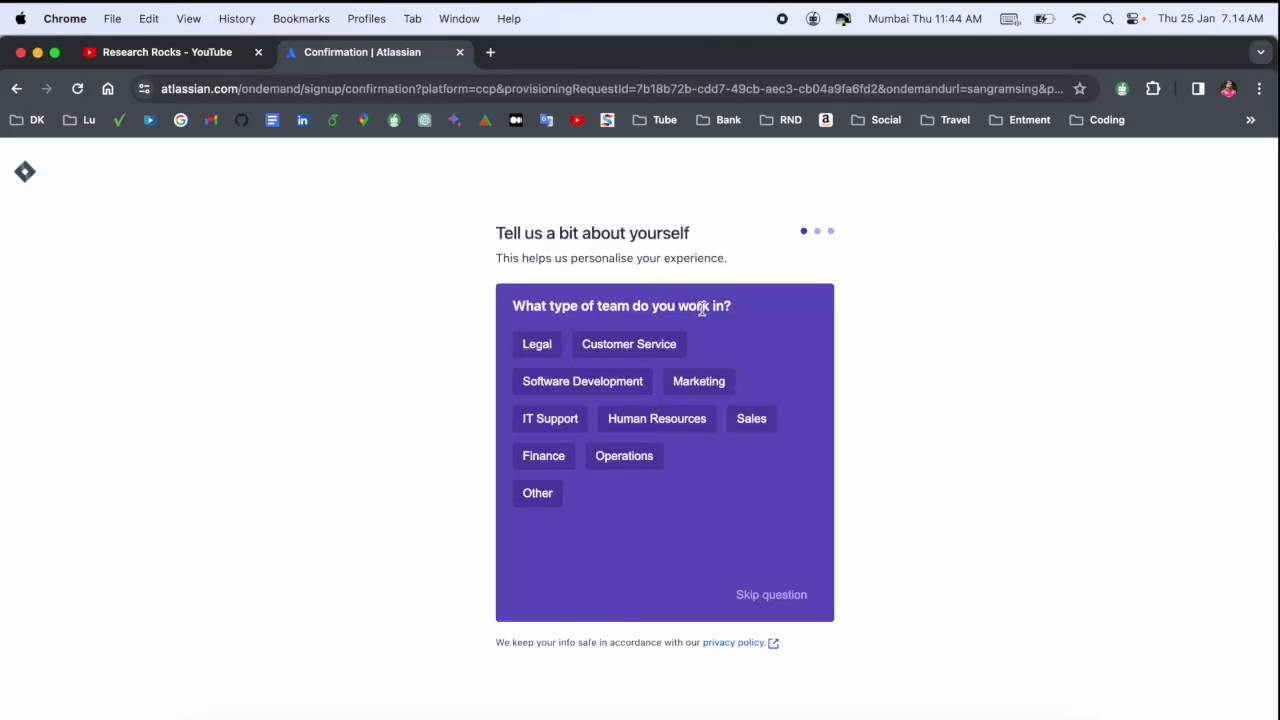
- Answer as a Software Development Project Manager focused on productivity tracking, code writing and improving workflows
{"action": "left_click", "coordinate": [578, 386]}
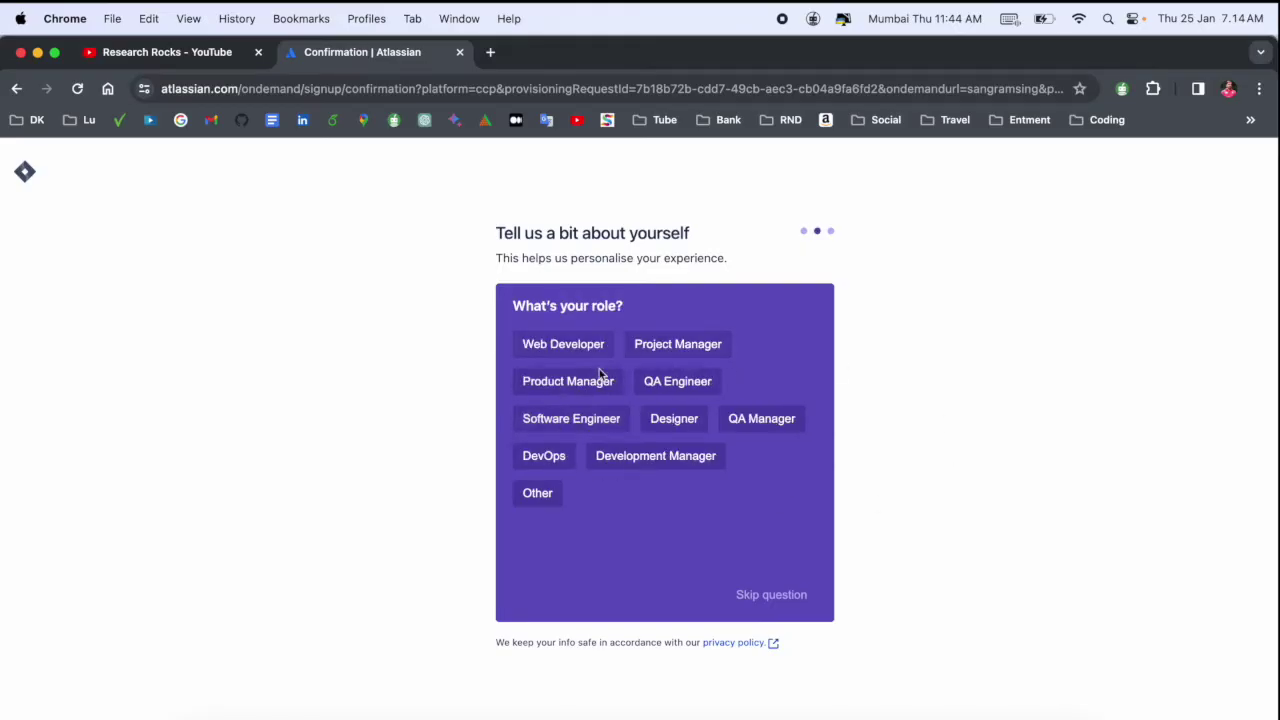
{"action": "left_click", "coordinate": [684, 345]}
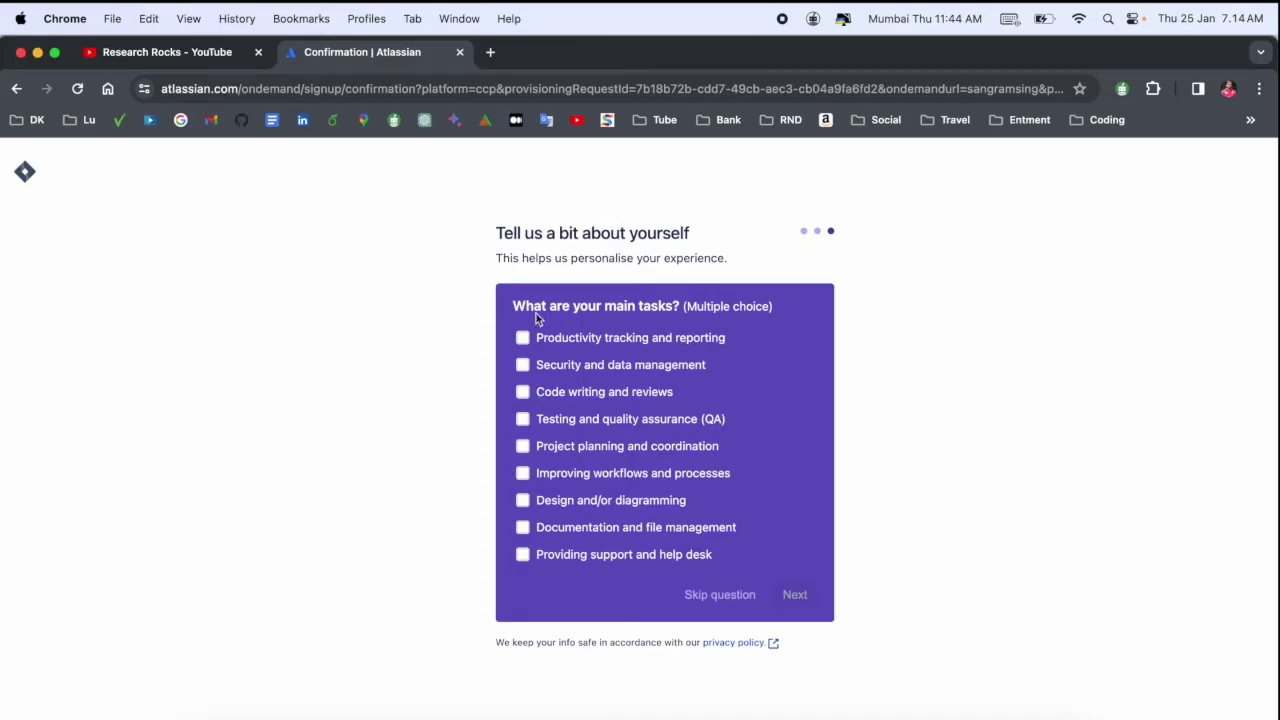
{"action": "left_click", "coordinate": [521, 340]}
{"action": "left_click", "coordinate": [522, 392]}
{"action": "left_click", "coordinate": [522, 474]}
{"action": "left_click", "coordinate": [792, 598]}
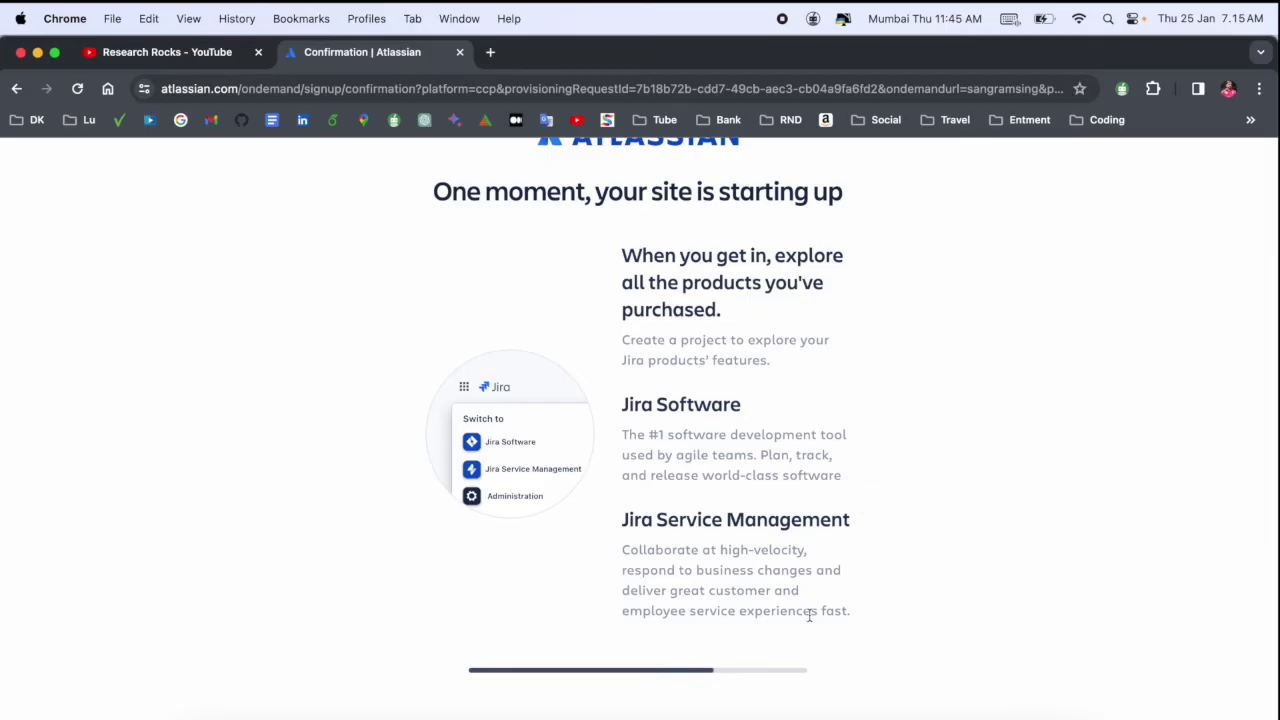
- Wait on the site start-up page until the Kanban Create project form loads
{"action": "scroll", "coordinate": [810, 616], "scroll_direction": "up", "scroll_amount": 1}
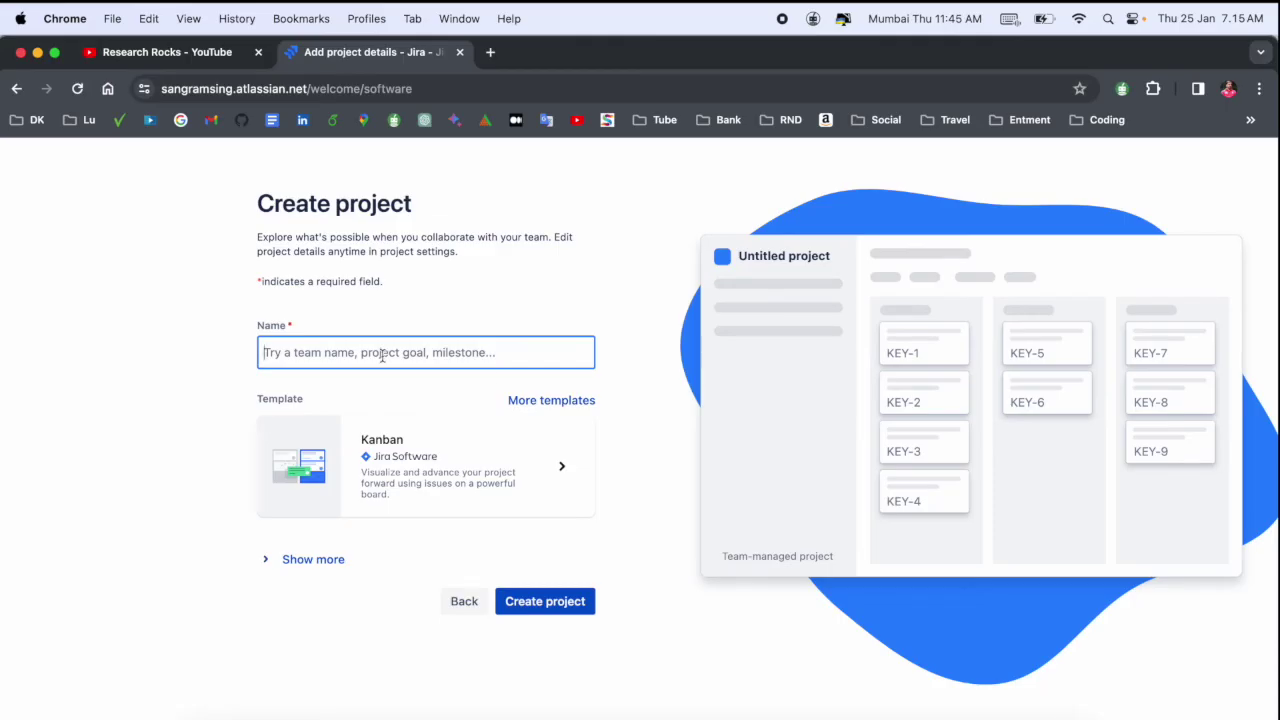
- Name the Kanban project 'Research Rocks' and create it
{"action": "type", "text": "Resear"}
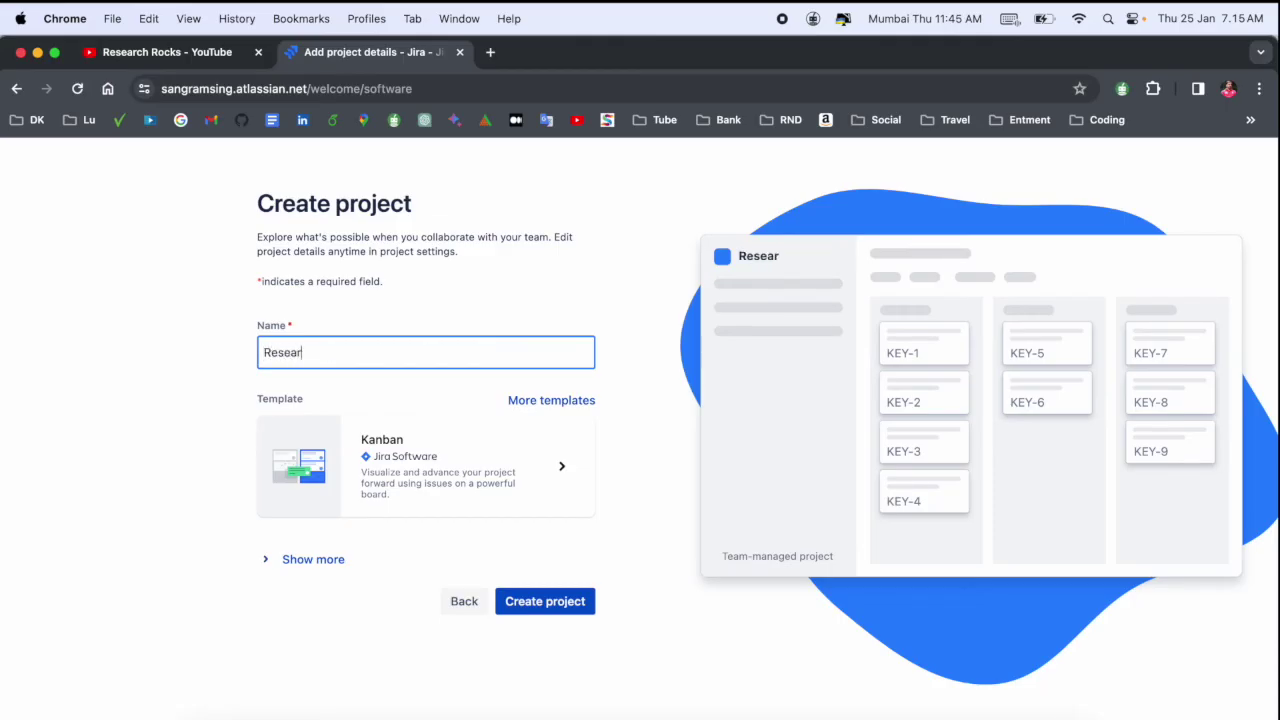
{"action": "type", "text": "ch ROcks"}
{"action": "key", "text": "BackSpace"}
{"action": "key", "text": "BackSpace"}
{"action": "key", "text": "BackSpace"}
{"action": "key", "text": "BackSpace"}
{"action": "type", "text": "ocks"}
{"action": "left_click", "coordinate": [556, 601]}
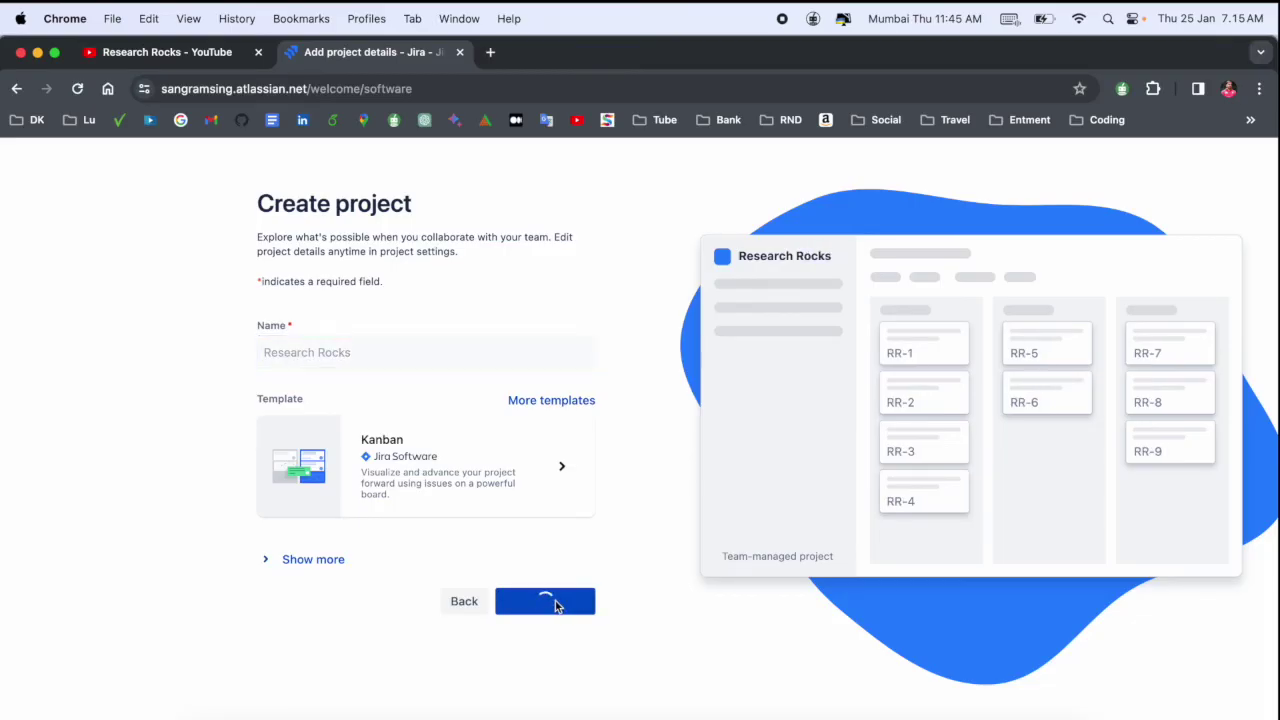
- Pick Microsoft Teams as the tool to connect and continue to the timeline
{"action": "left_click_drag", "start_coordinate": [738, 256], "coordinate": [808, 259]}
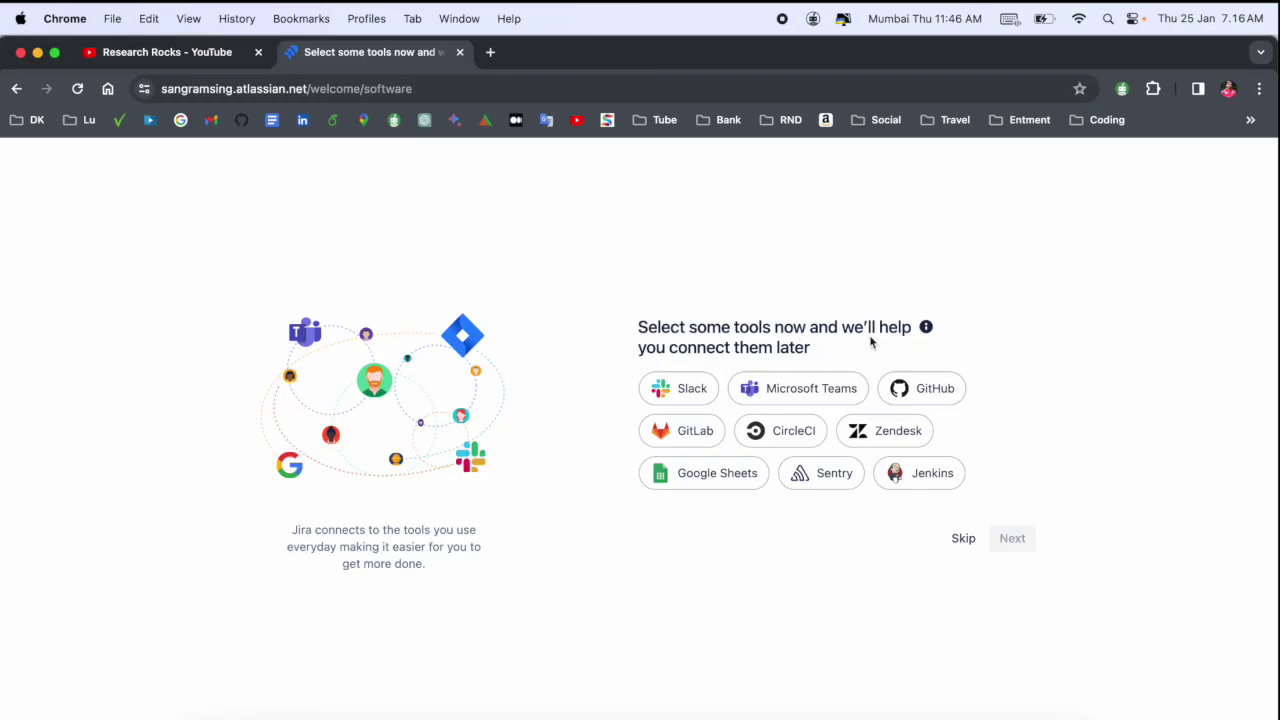
{"action": "left_click", "coordinate": [835, 401]}
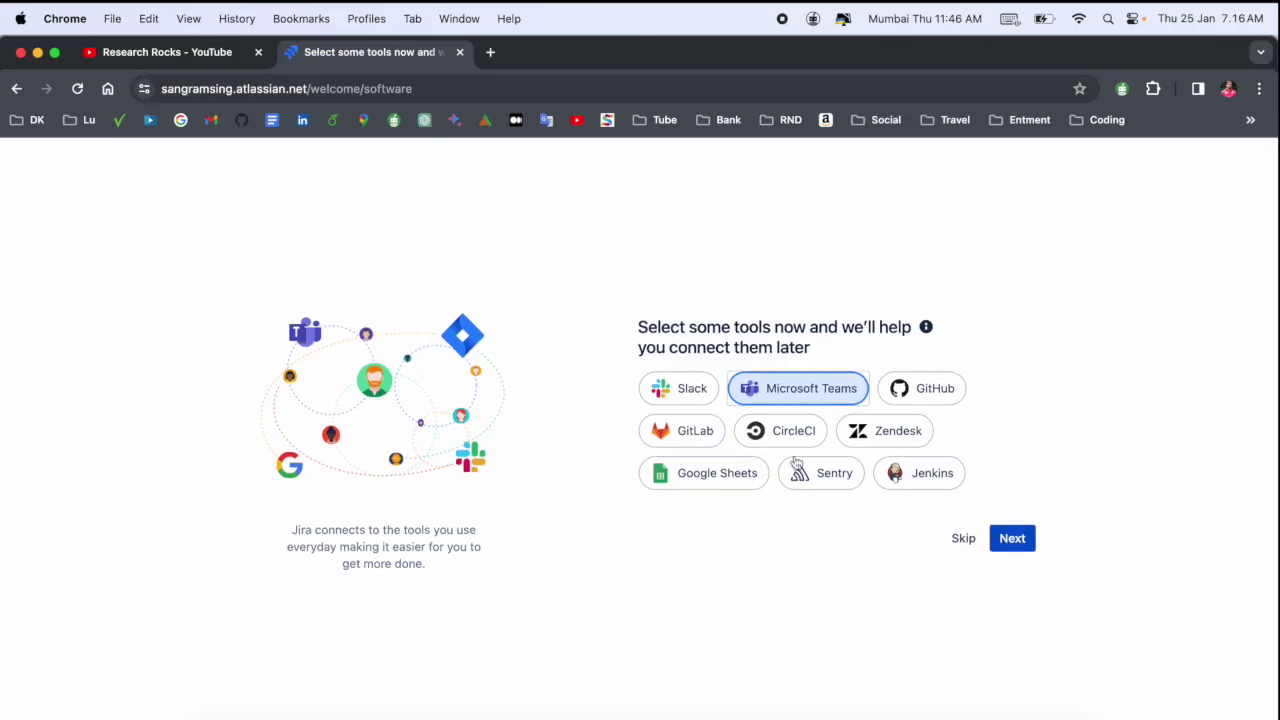
{"action": "left_click", "coordinate": [1012, 538]}
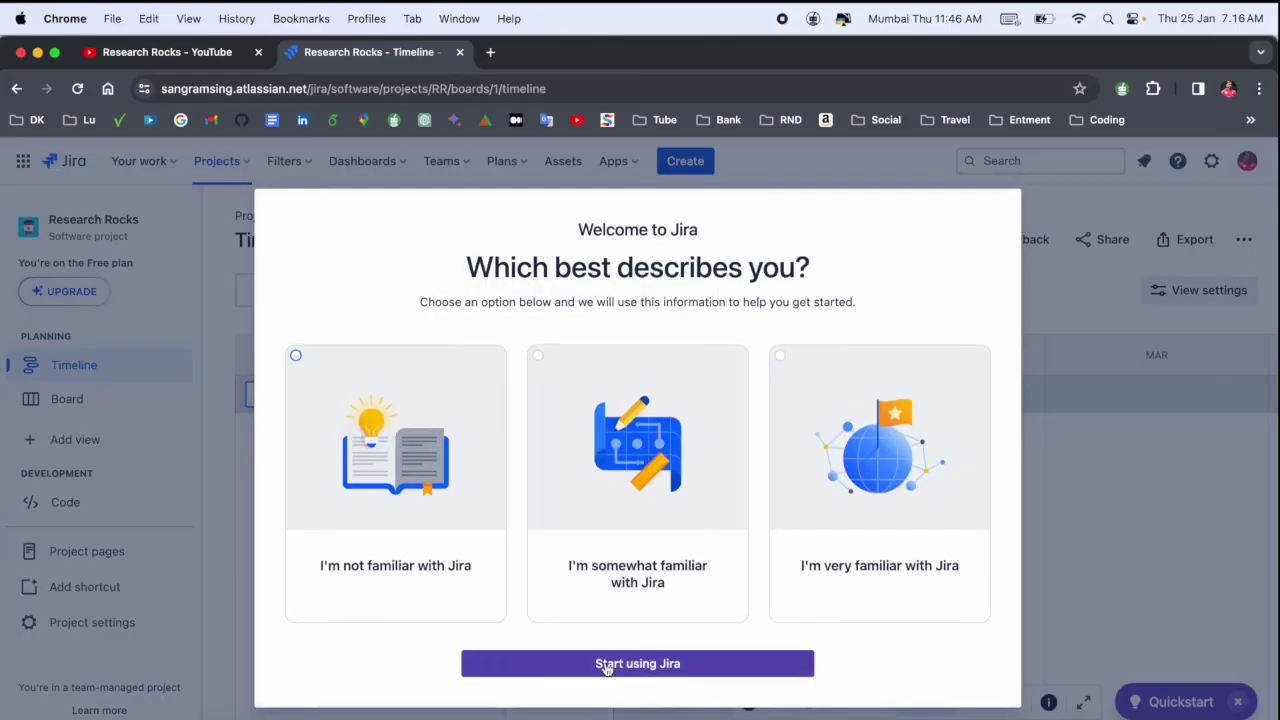
- Choose 'I'm very familiar with Jira', start using Jira, and dismiss the three board tips
{"action": "left_click", "coordinate": [604, 668]}
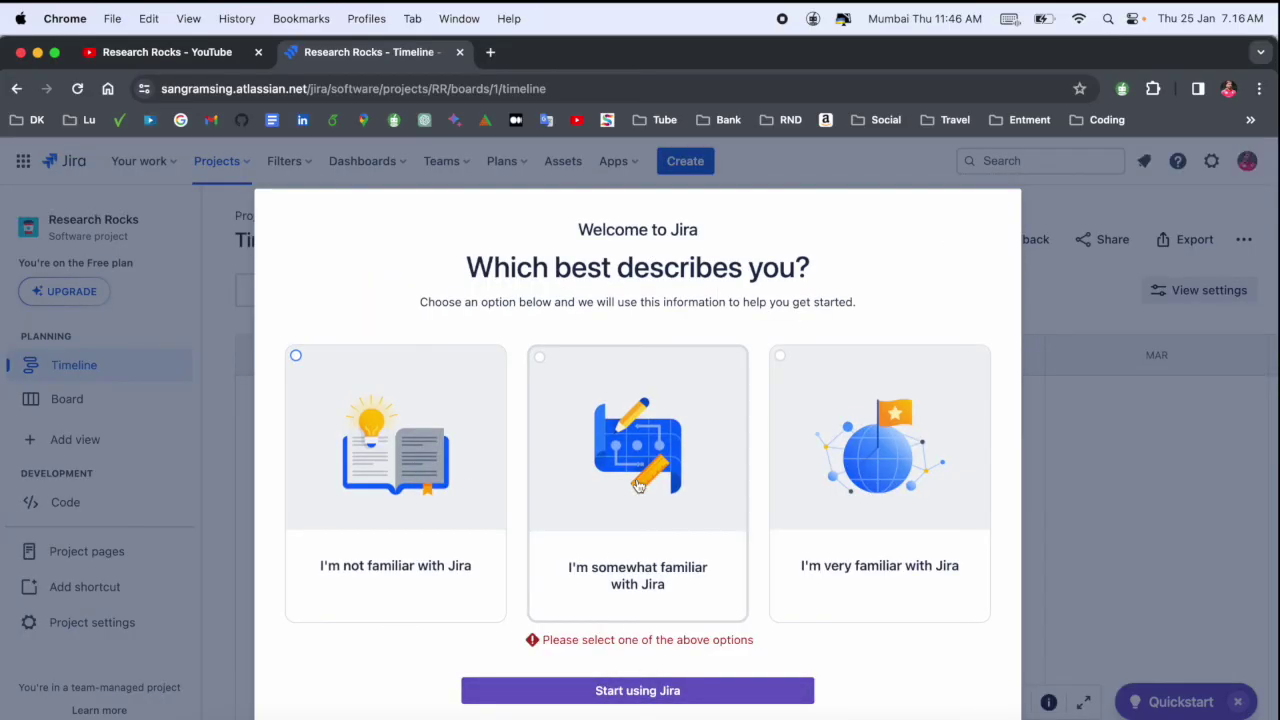
{"action": "left_click", "coordinate": [910, 508]}
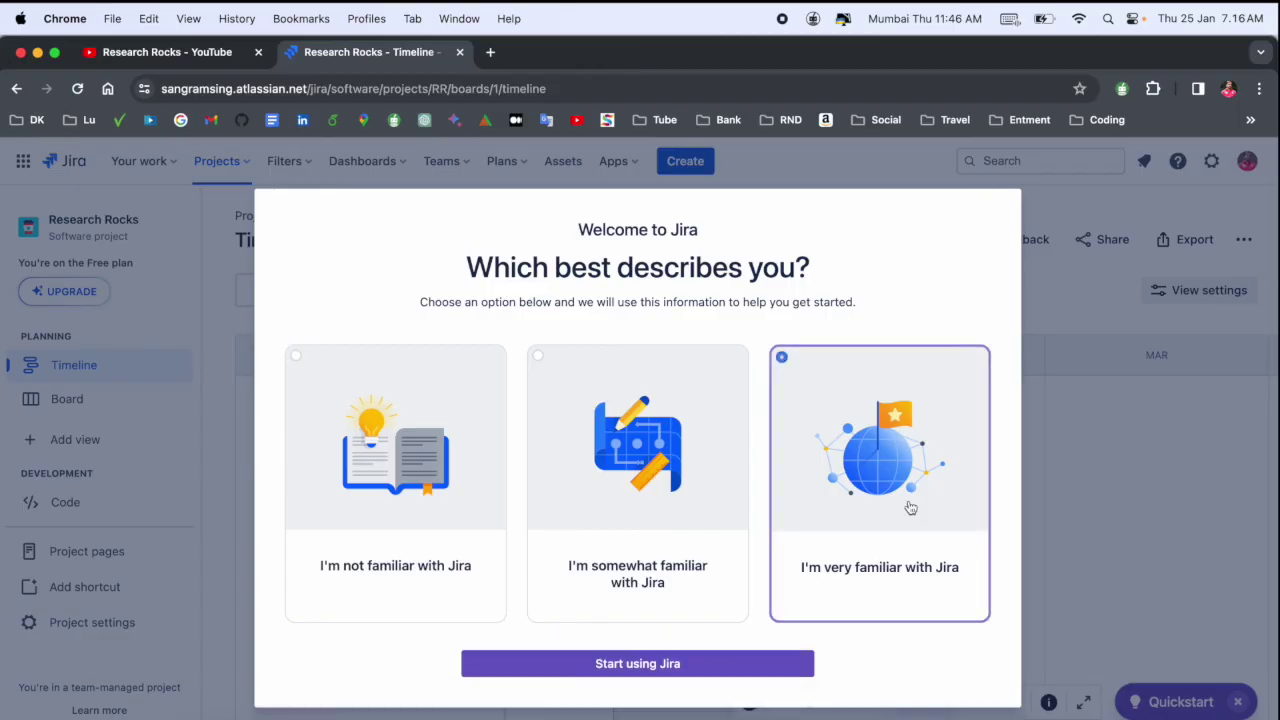
{"action": "left_click", "coordinate": [626, 677]}
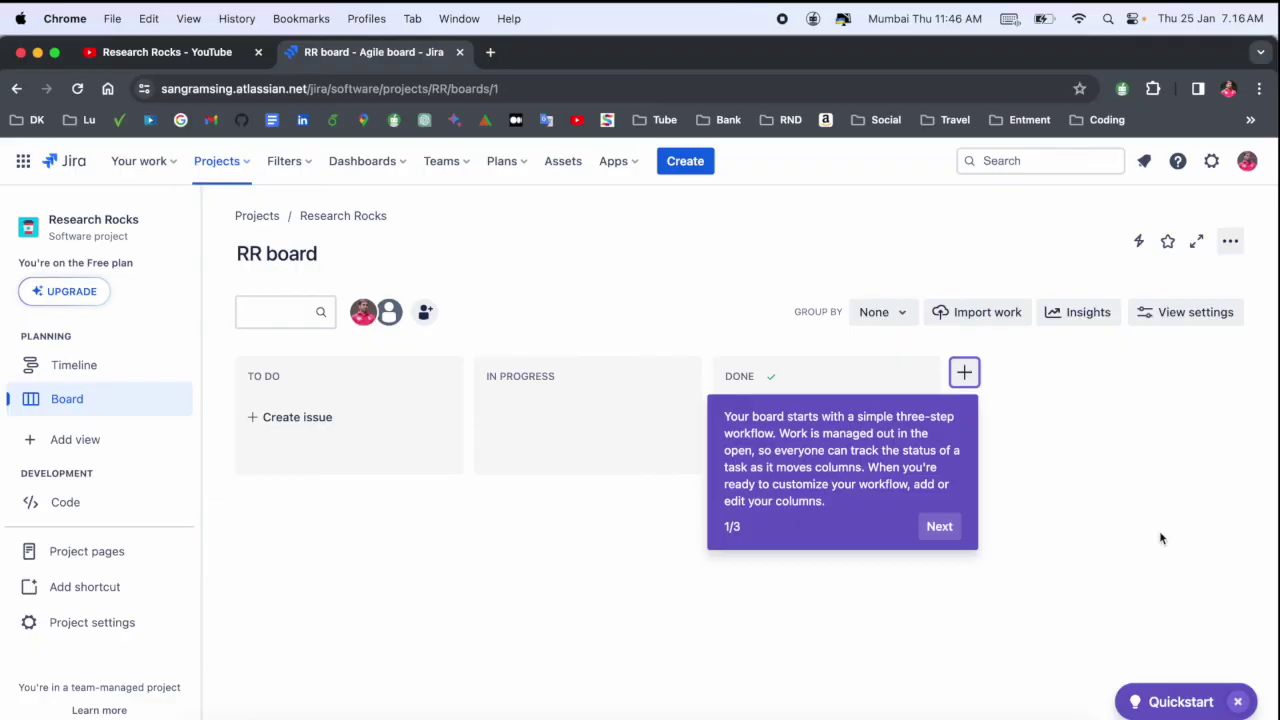
{"action": "left_click", "coordinate": [939, 527]}
{"action": "left_click", "coordinate": [932, 416]}
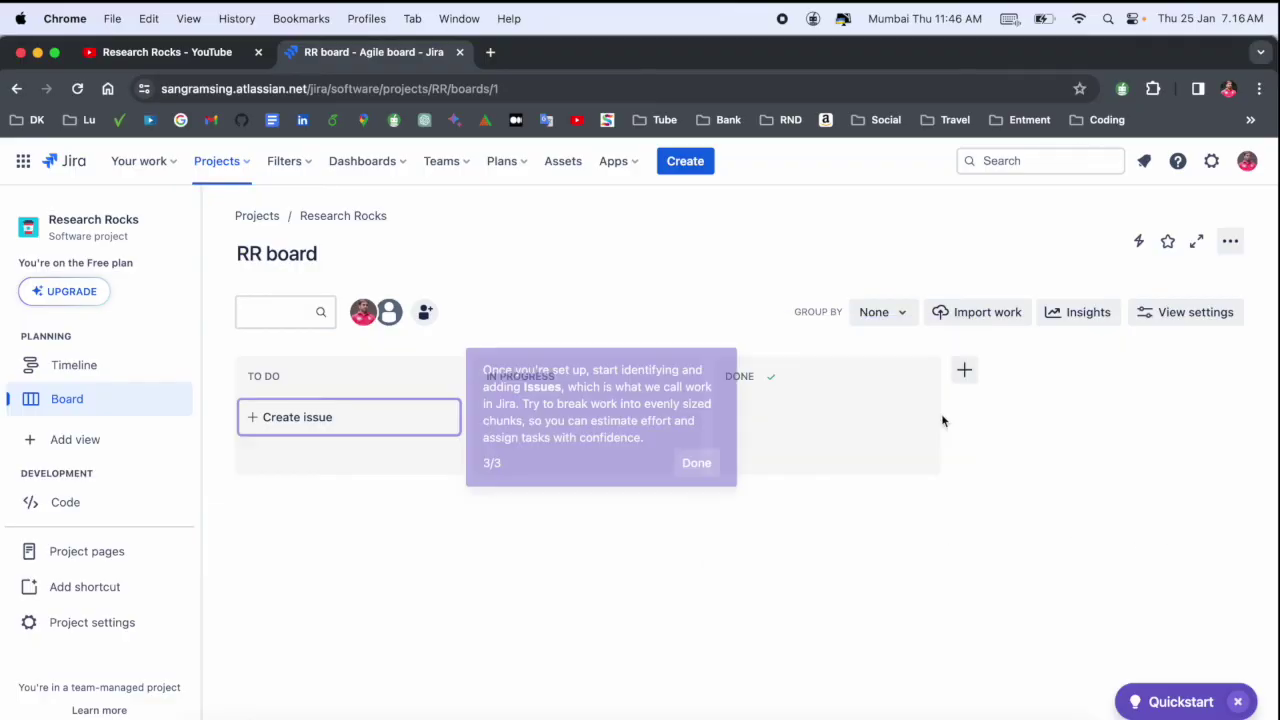
{"action": "left_click", "coordinate": [694, 460]}
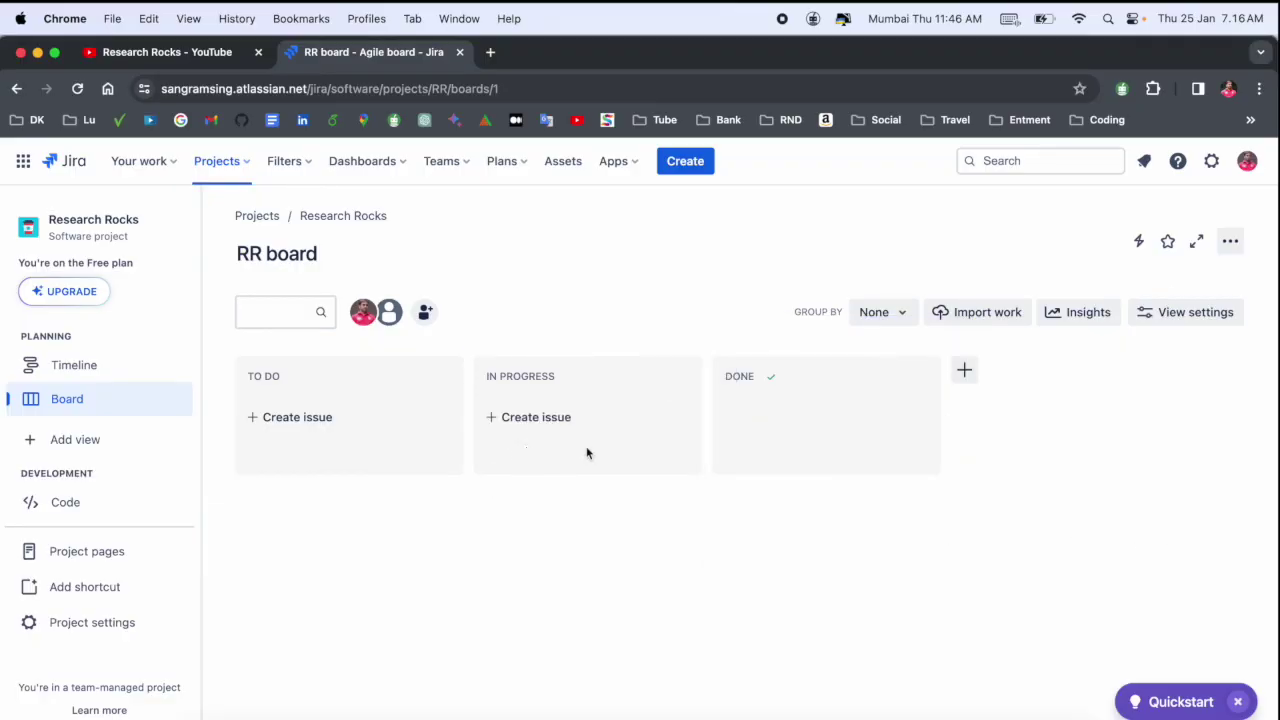
{"action": "left_click", "coordinate": [1246, 162]}
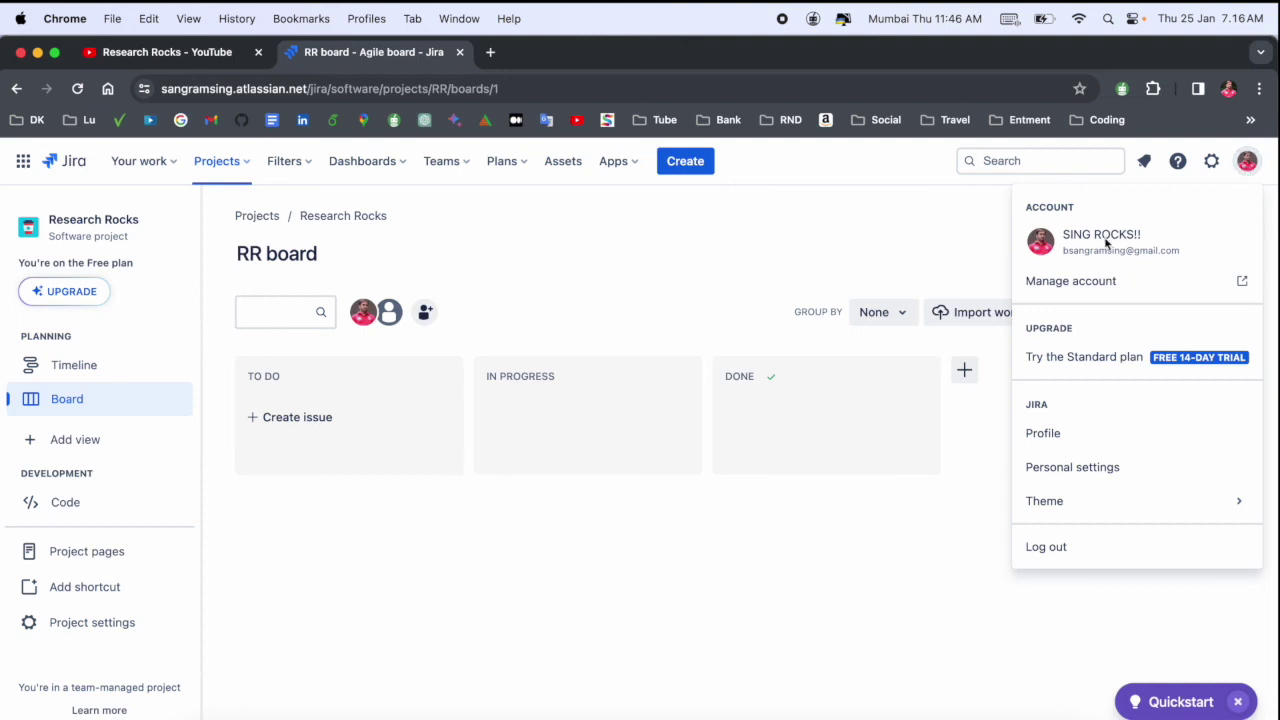
{"action": "left_click", "coordinate": [544, 243]}
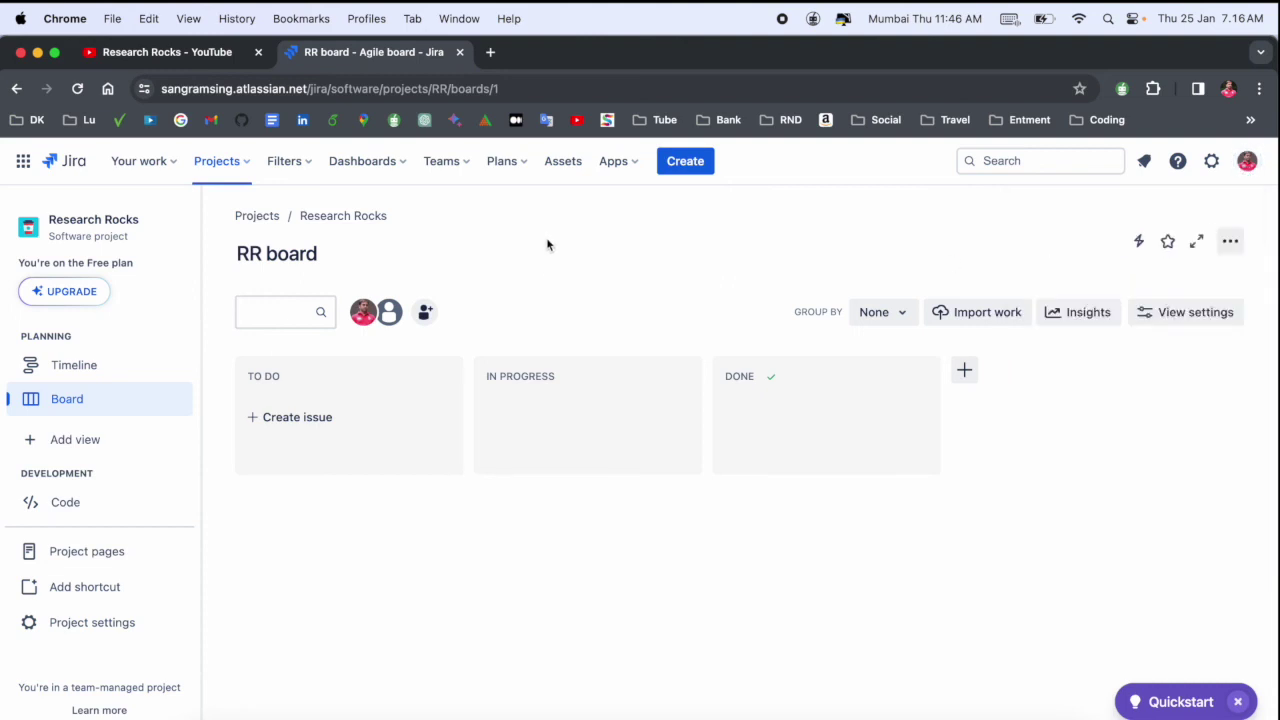